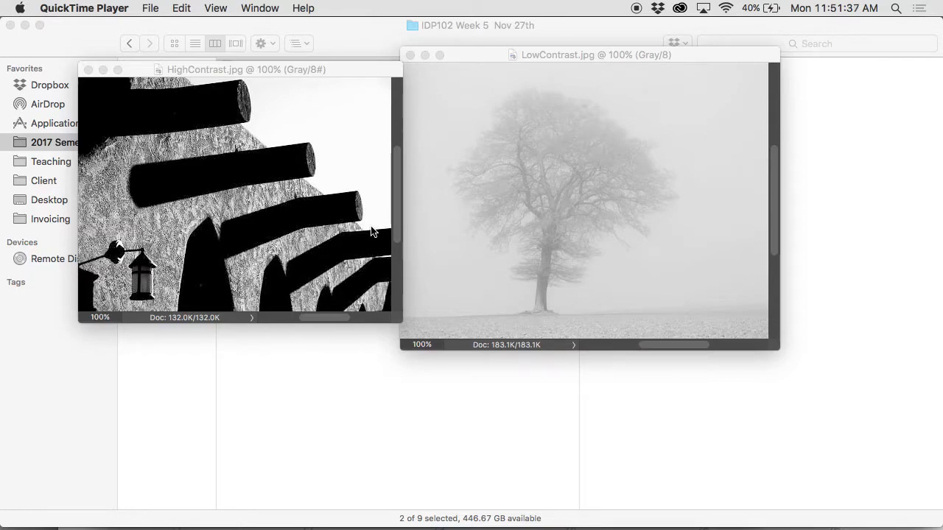
# - Switch to Photoshop, add a Levels adjustment layer to LowContrast.jpg, and move its window below the HighContrast.jpg title area
pyautogui.click(464, 308)
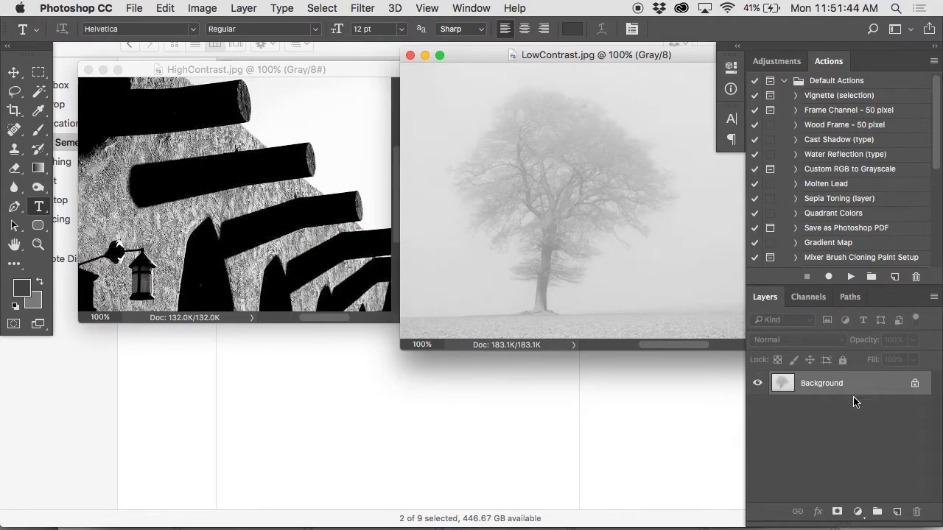
pyautogui.click(857, 511)
pyautogui.click(848, 290)
pyautogui.moveTo(477, 53); pyautogui.dragTo(167, 218)
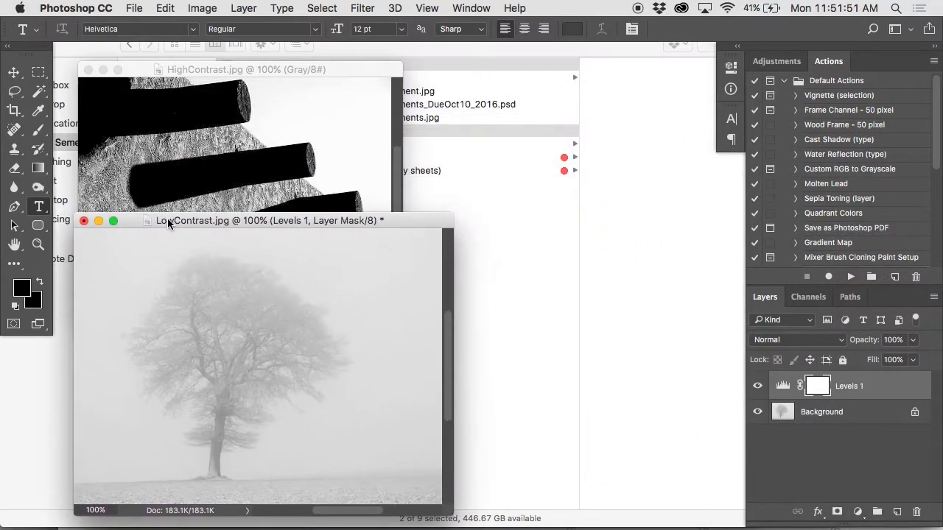
# - Set the tree image's Levels input white point to 224 and black point to 117, undoing and redoing each change to compare
pyautogui.doubleClick(782, 383)
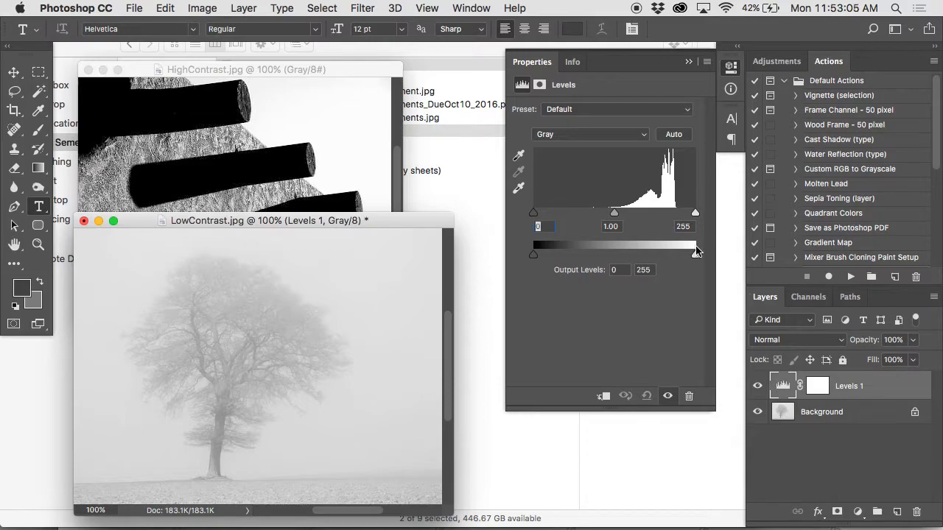
pyautogui.moveTo(695, 213); pyautogui.dragTo(677, 211)
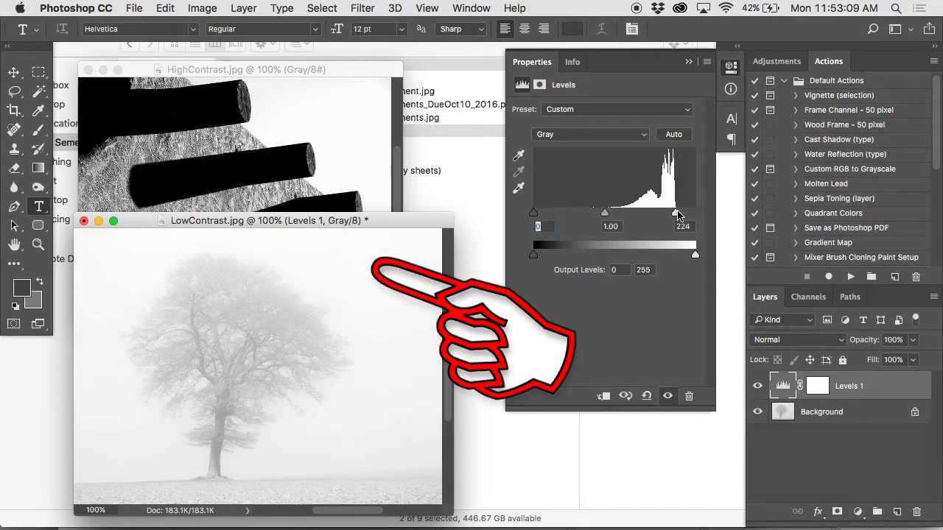
pyautogui.press('super+z')
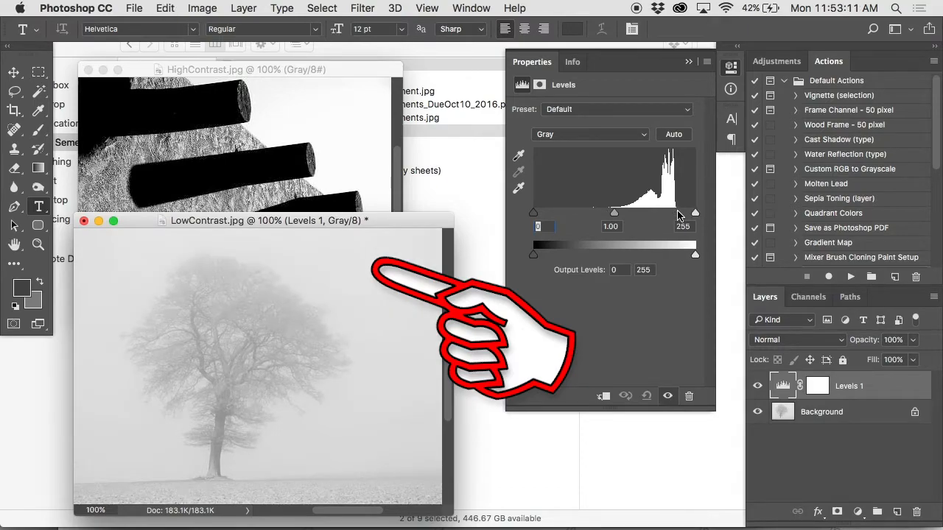
pyautogui.press('super+z')
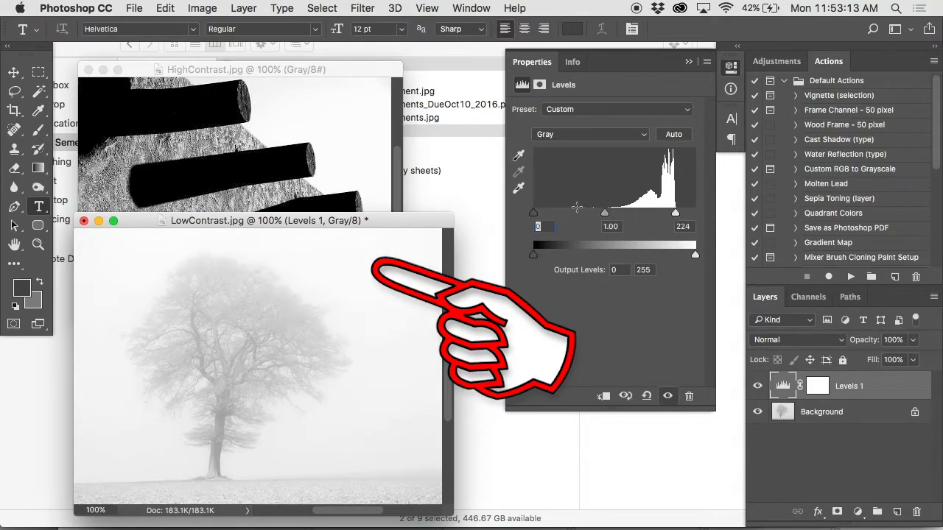
pyautogui.moveTo(536, 214); pyautogui.dragTo(607, 213)
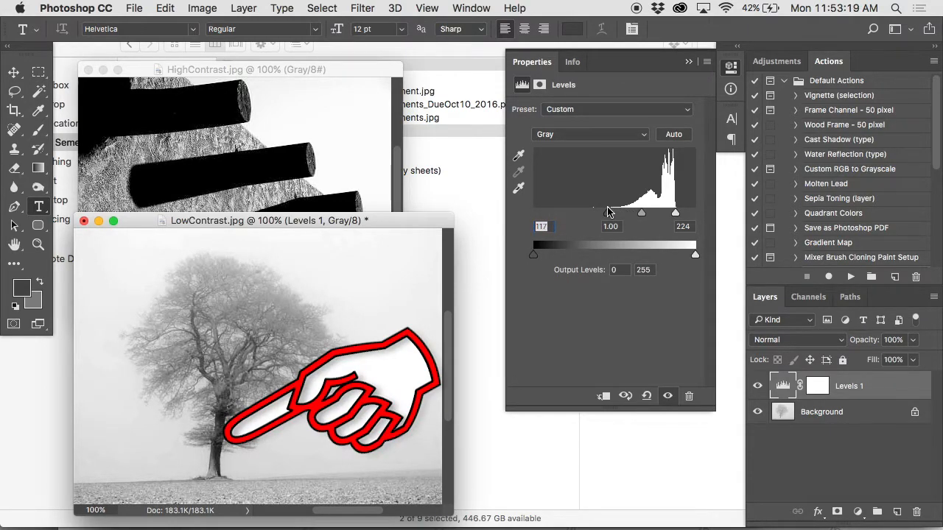
pyautogui.press('super+z')
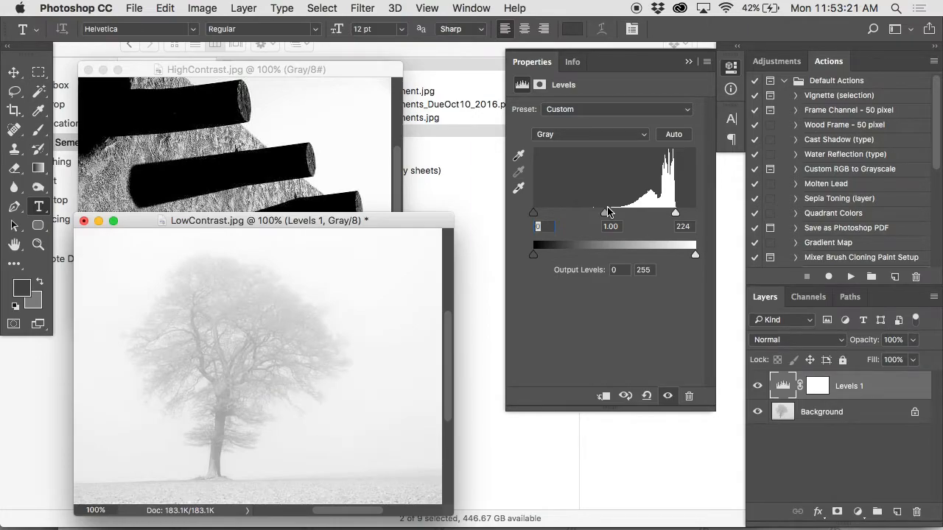
pyautogui.press('super+z')
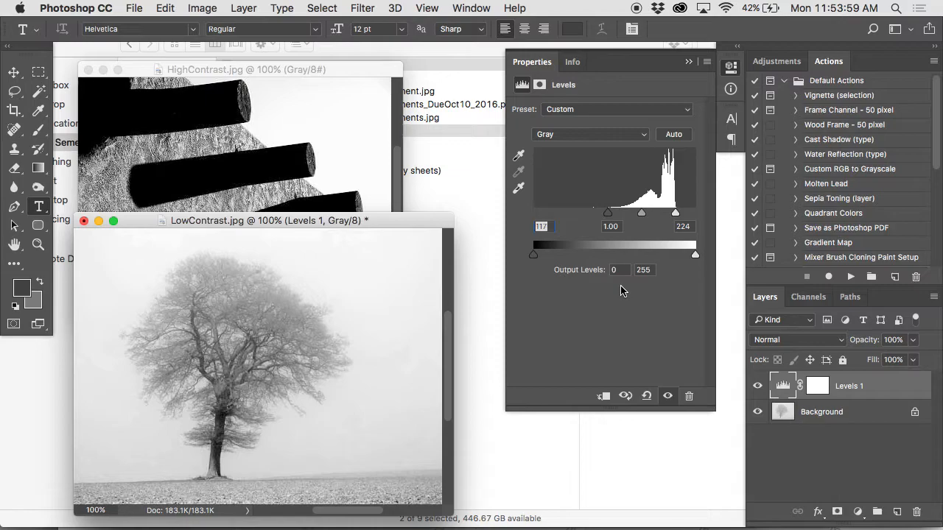
# - Add a Levels adjustment layer to HighContrast.jpg and set its output levels to 126 and 235
pyautogui.click(327, 160)
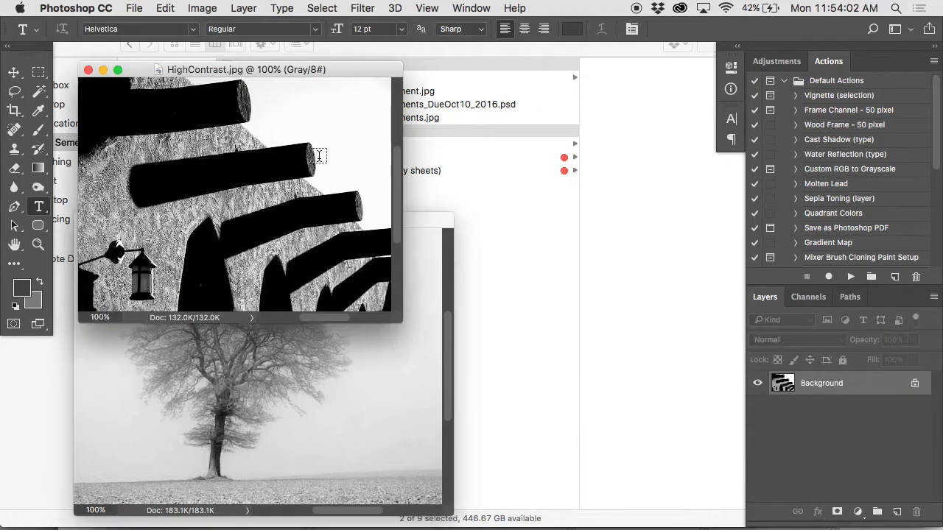
pyautogui.click(858, 512)
pyautogui.click(884, 288)
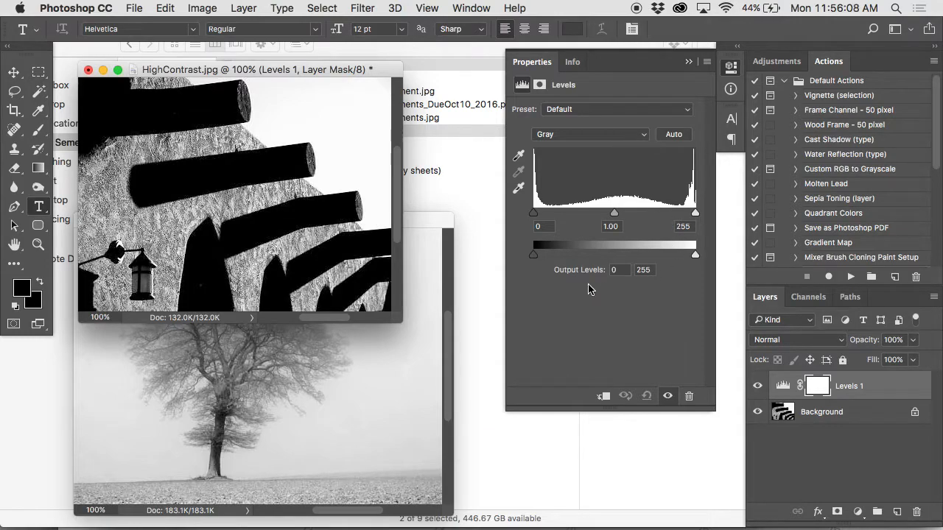
pyautogui.moveTo(533, 255); pyautogui.dragTo(614, 255)
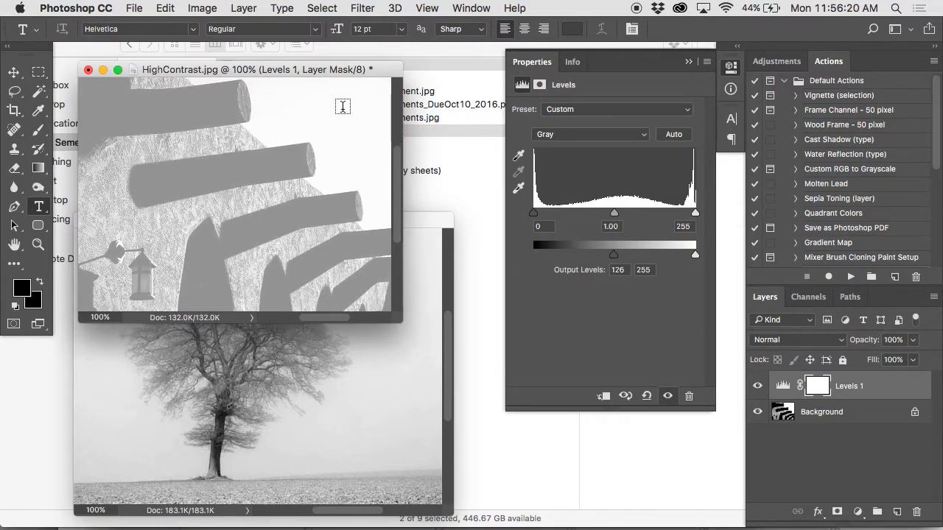
pyautogui.moveTo(695, 256); pyautogui.dragTo(683, 259)
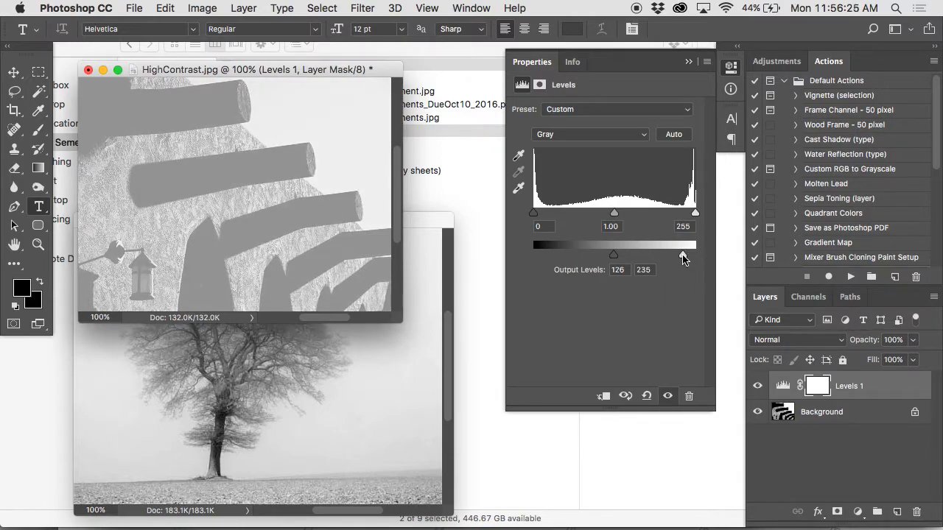
# - Collapse the Levels properties and place the LowContrast.jpg window beside the HighContrast.jpg window
pyautogui.click(688, 62)
pyautogui.moveTo(421, 219); pyautogui.dragTo(710, 66)
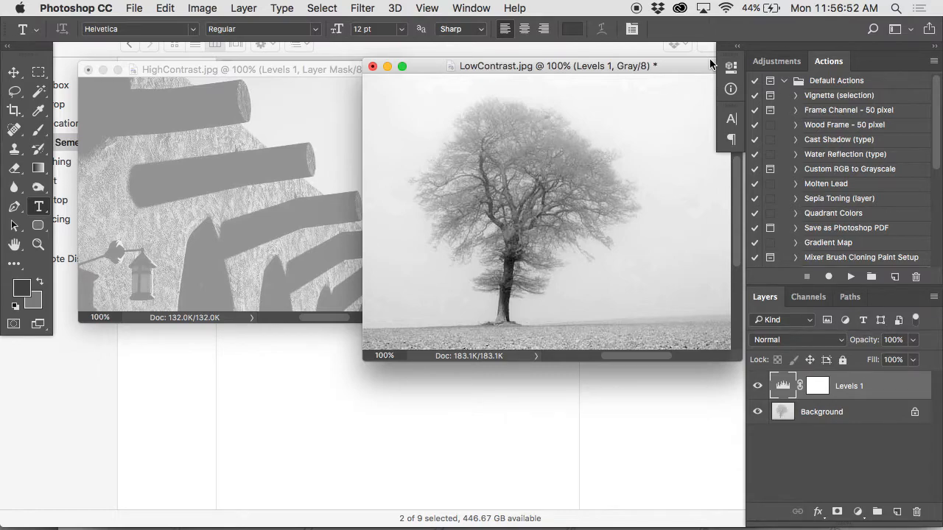
# - Switch to Finder and open LabFile.jpg from the Contrast folder inside IDP102 Week 5
pyautogui.click(543, 427)
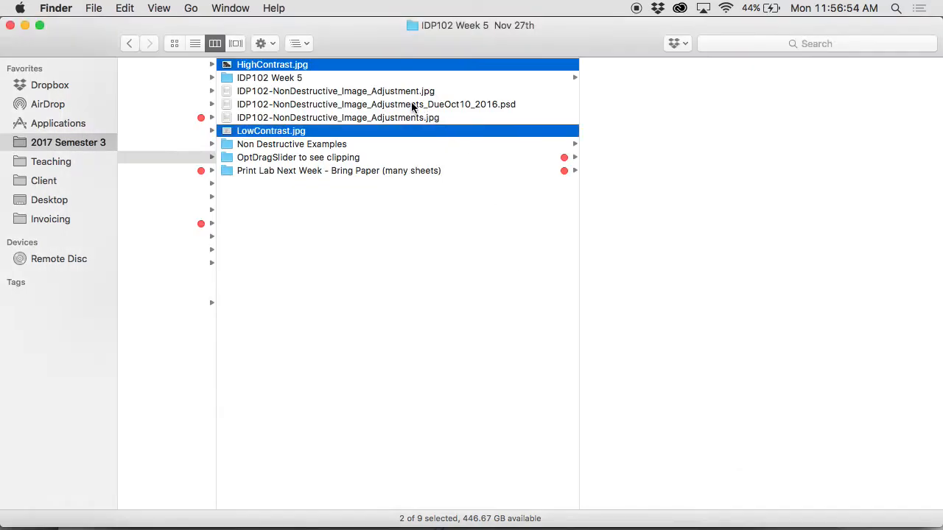
pyautogui.click(370, 89)
pyautogui.click(370, 81)
pyautogui.click(621, 70)
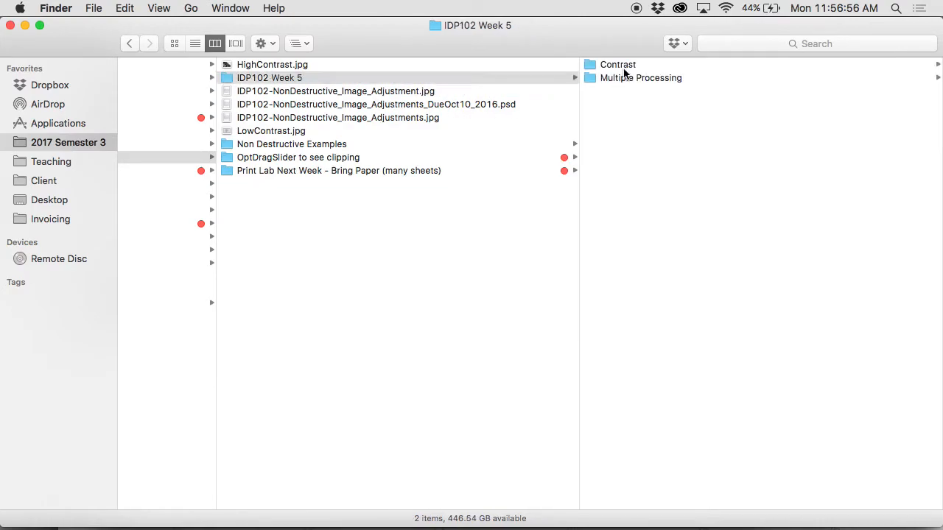
pyautogui.doubleClick(614, 67)
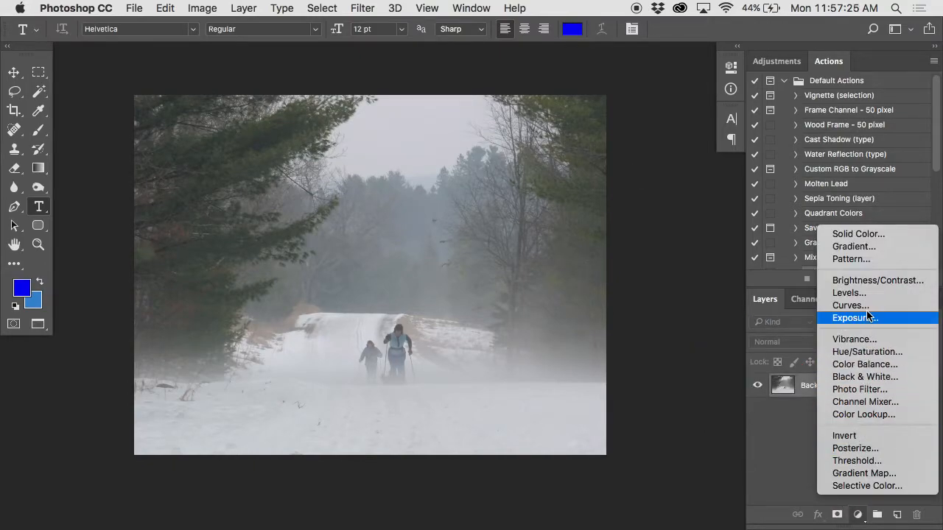
# - Add a Levels adjustment layer to the snowy forest photo with input black at 37 and input white at 227
pyautogui.click(848, 292)
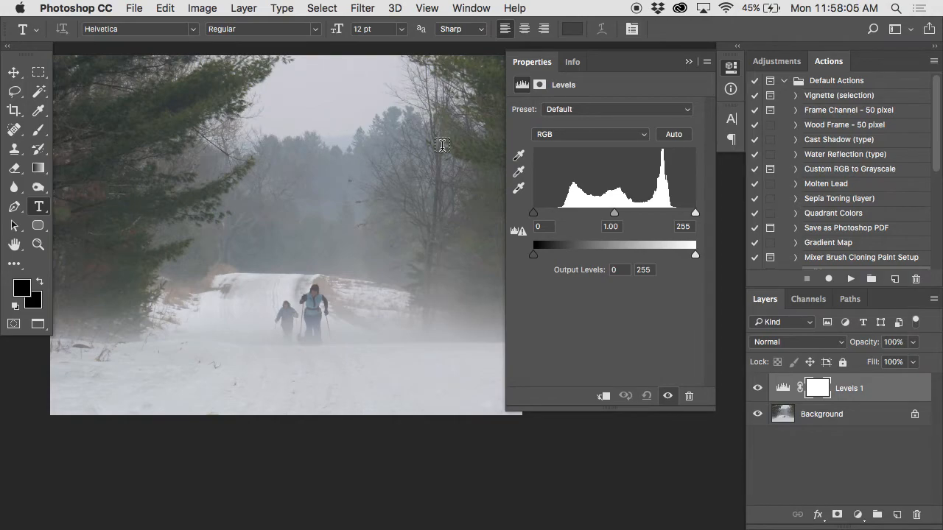
pyautogui.moveTo(535, 213); pyautogui.dragTo(558, 216)
pyautogui.moveTo(692, 214); pyautogui.dragTo(678, 215)
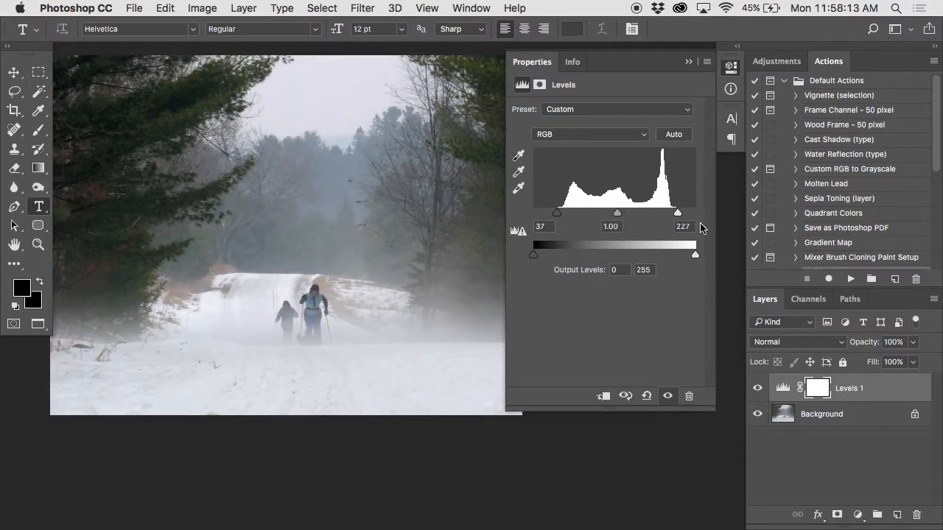
# - Toggle the Levels 1 layer's visibility to compare the photo before and after the contrast adjustment
pyautogui.click(757, 395)
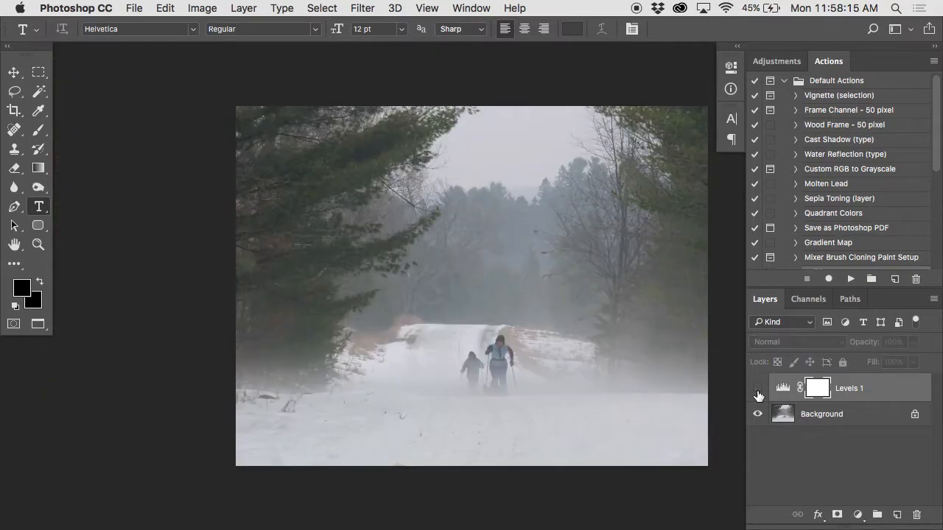
pyautogui.click(757, 396)
pyautogui.click(757, 396)
pyautogui.click(757, 396)
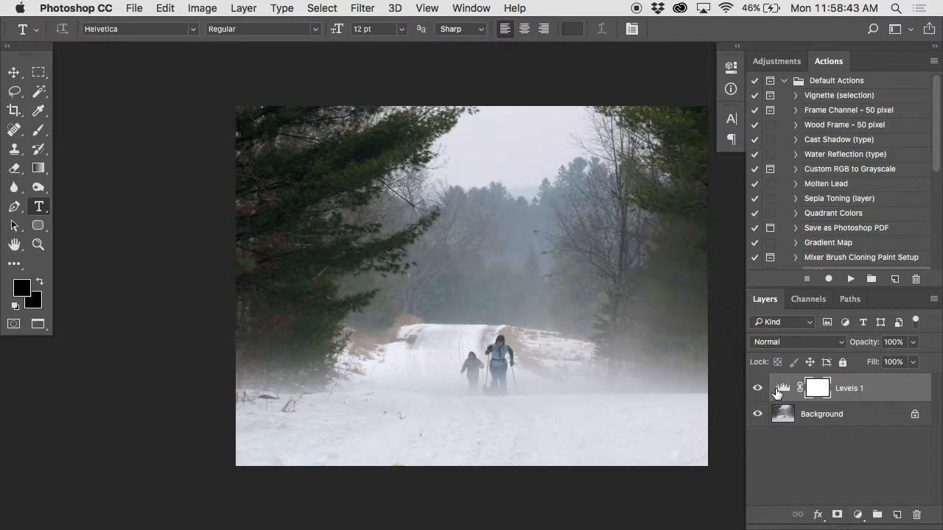
# - Readjust the Levels 1 input black to 37 and input white to 224, and compare with the layer hidden and shown
pyautogui.doubleClick(782, 388)
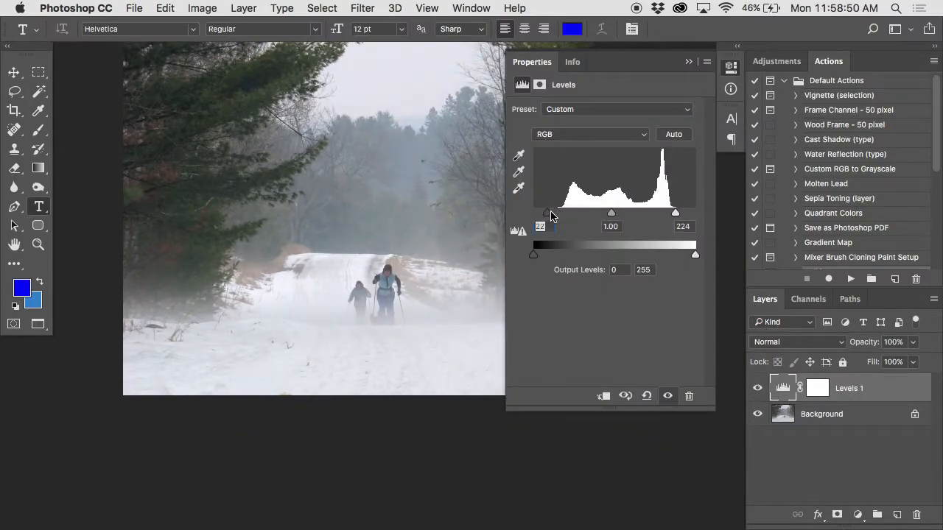
pyautogui.moveTo(550, 212); pyautogui.dragTo(557, 213)
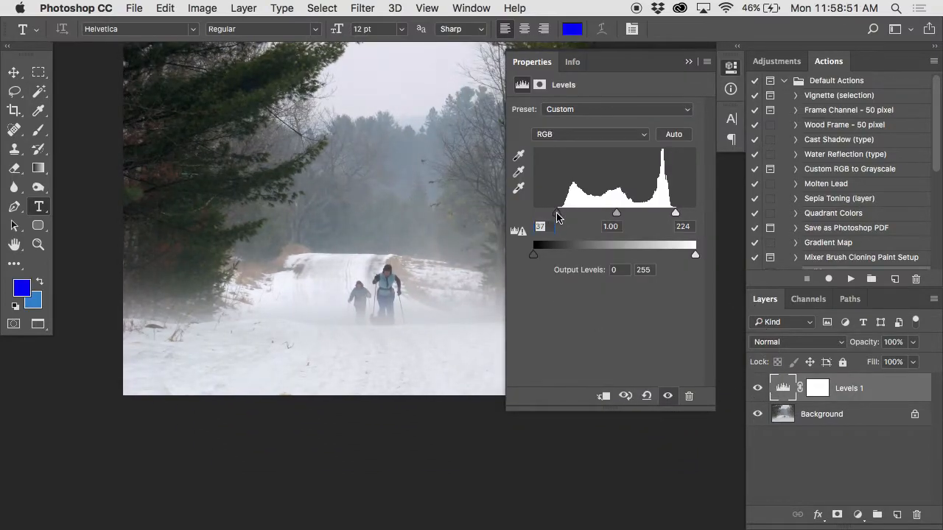
pyautogui.click(758, 389)
pyautogui.click(758, 388)
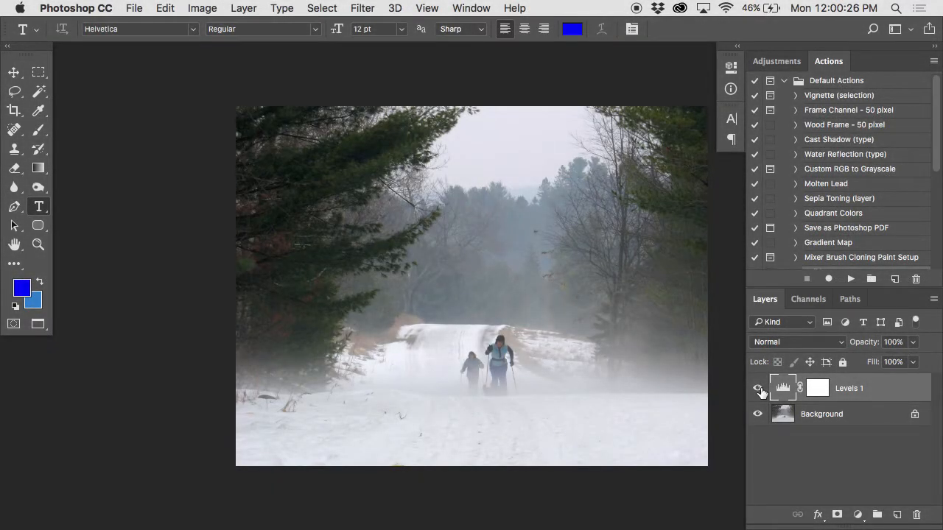
# - Display the photo's histogram in the all-channels view to examine the tonal distribution of each color
pyautogui.click(488, 7)
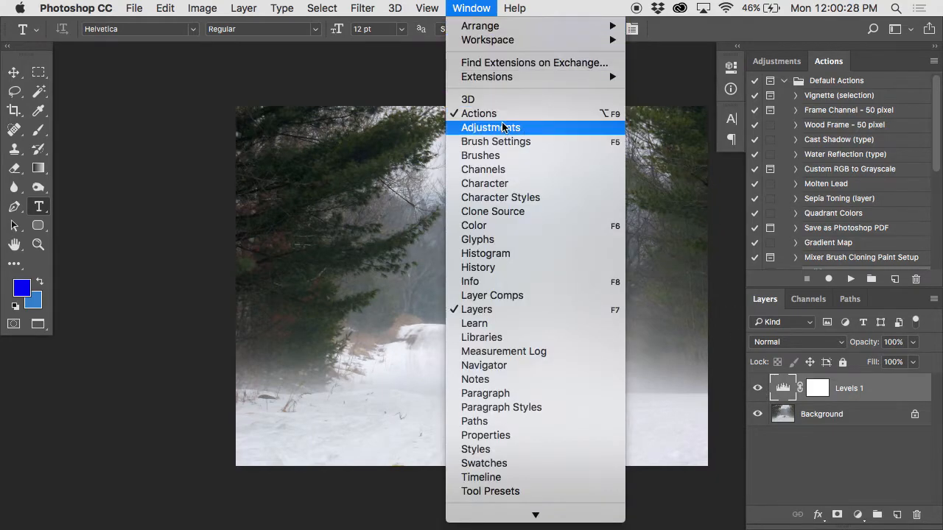
pyautogui.click(503, 253)
pyautogui.click(705, 62)
pyautogui.click(735, 122)
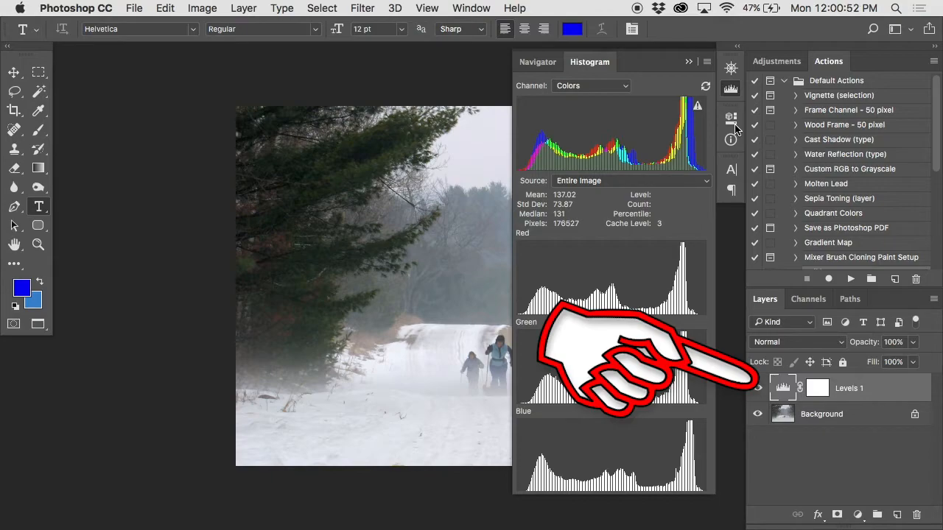
# - Set the Levels 1 input black to 17 and input white to 247, and bring back the histogram
pyautogui.doubleClick(783, 390)
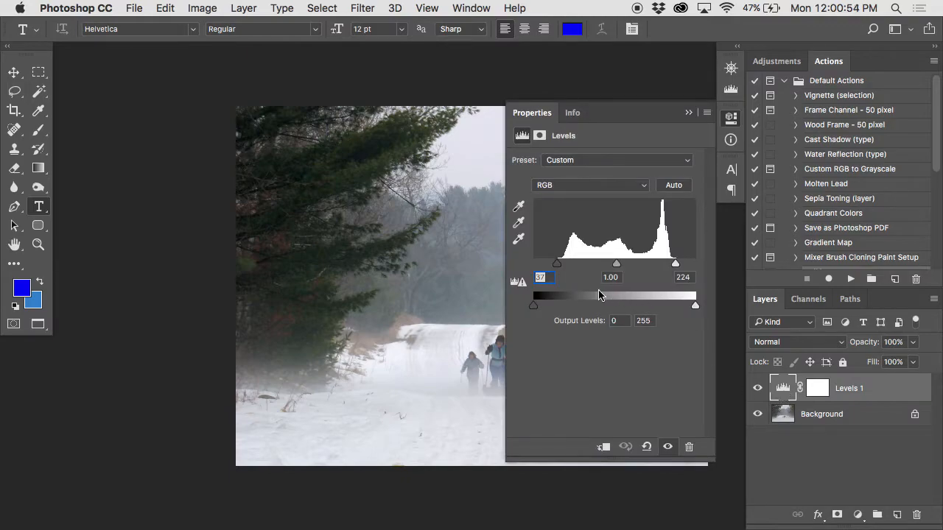
pyautogui.moveTo(557, 265); pyautogui.dragTo(544, 265)
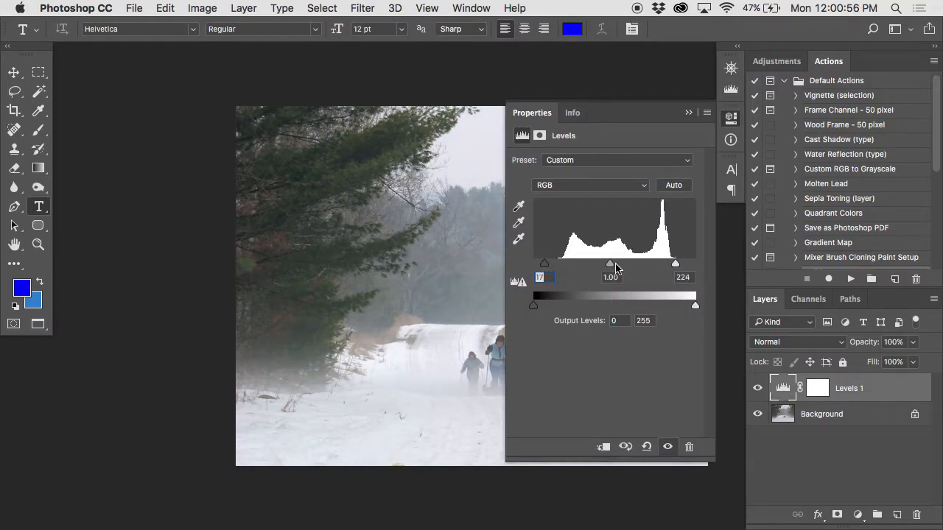
pyautogui.moveTo(674, 263); pyautogui.dragTo(690, 266)
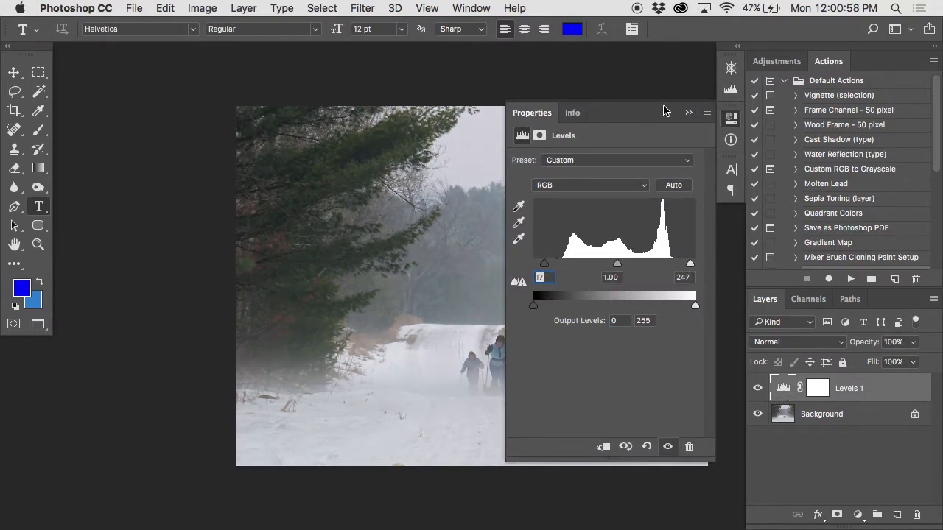
pyautogui.click(730, 90)
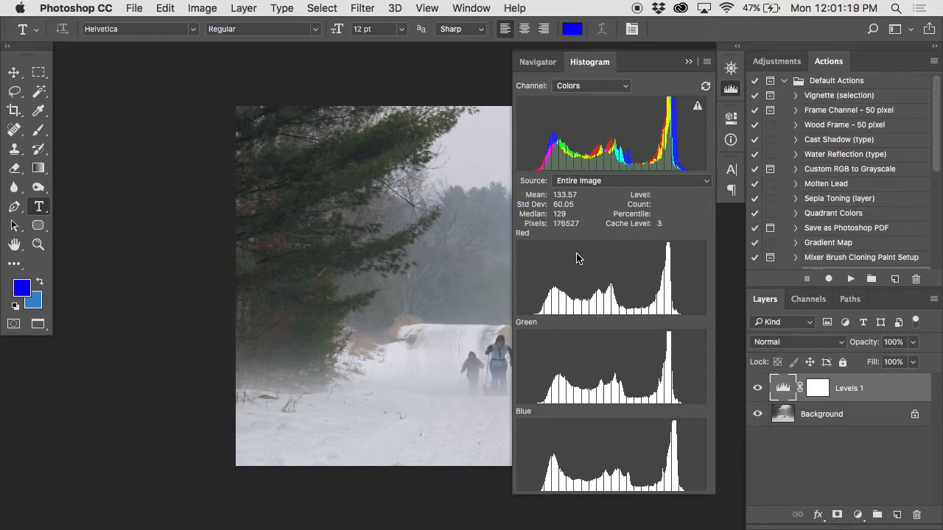
# - Return to the windowed view, switch to Finder, and search for "banding" to open Banding.psd
pyautogui.press('f')
pyautogui.press('f')
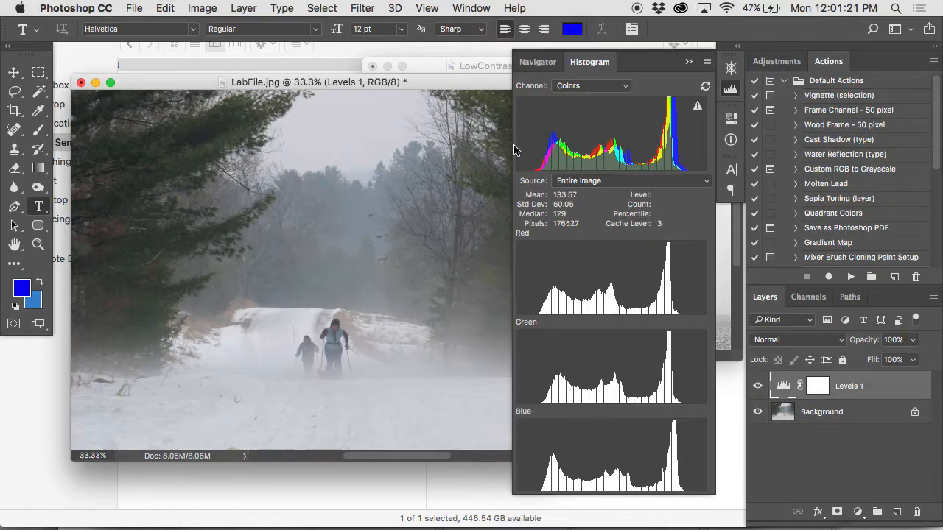
pyautogui.click(433, 82)
pyautogui.moveTo(433, 82); pyautogui.dragTo(433, 148)
pyautogui.click(440, 126)
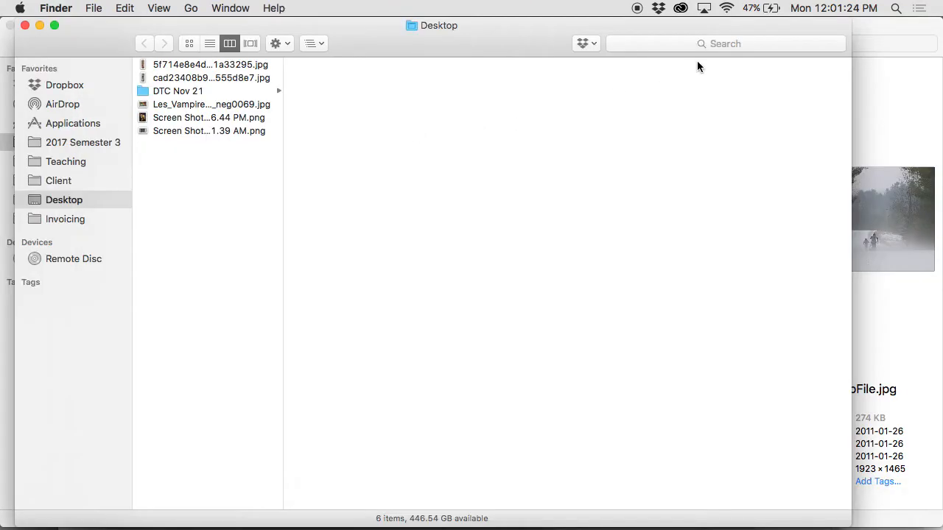
pyautogui.click(717, 45)
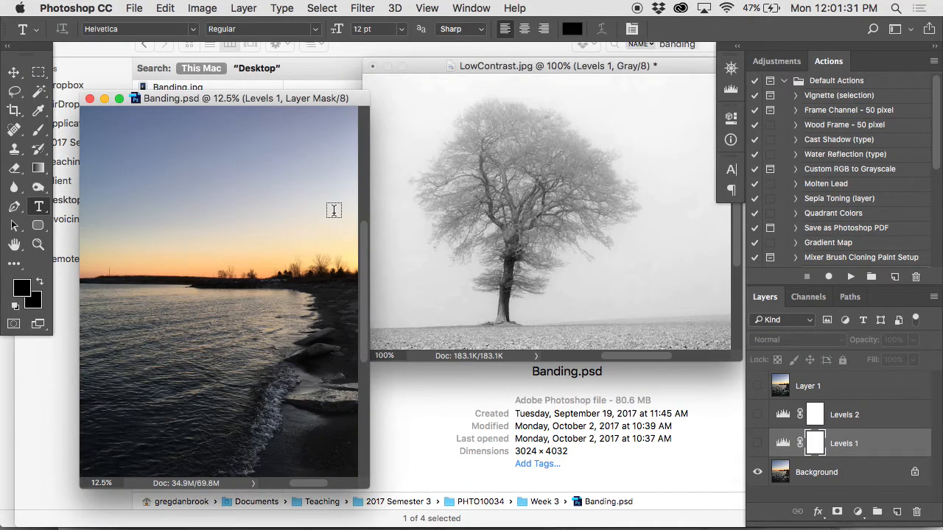
# - Show Layer 1 of Banding.psd in full-screen view and examine the sky gradient up close
pyautogui.press('f')
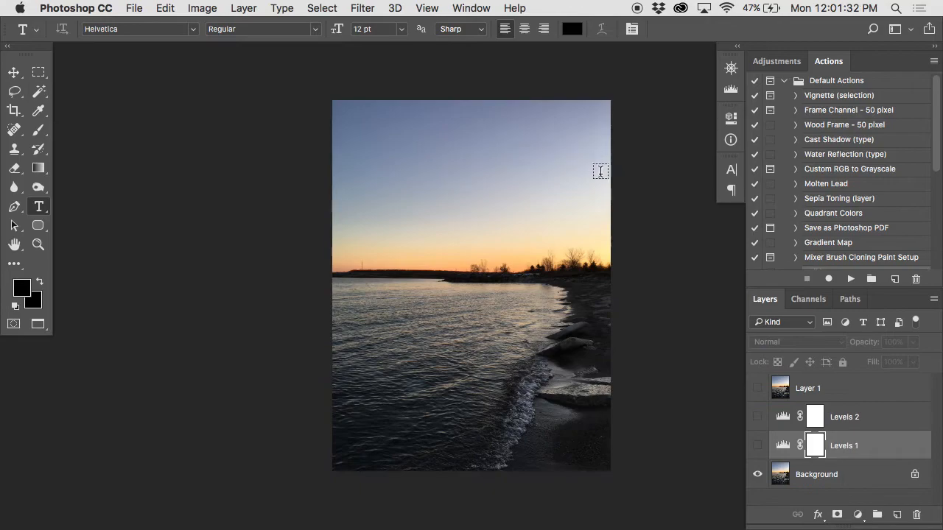
pyautogui.keyDown('super'); pyautogui.click(399, 214); pyautogui.keyUp('super')
pyautogui.click(757, 388)
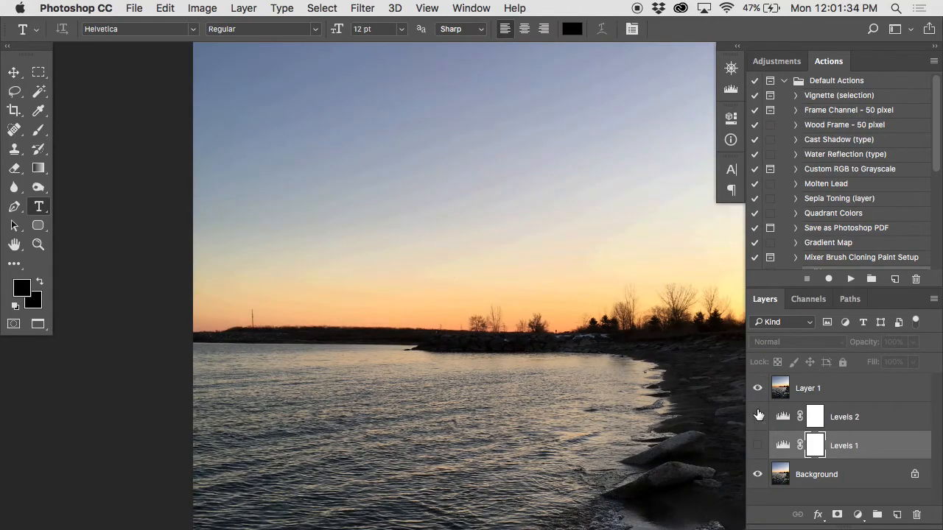
pyautogui.moveTo(475, 257); pyautogui.dragTo(448, 312)
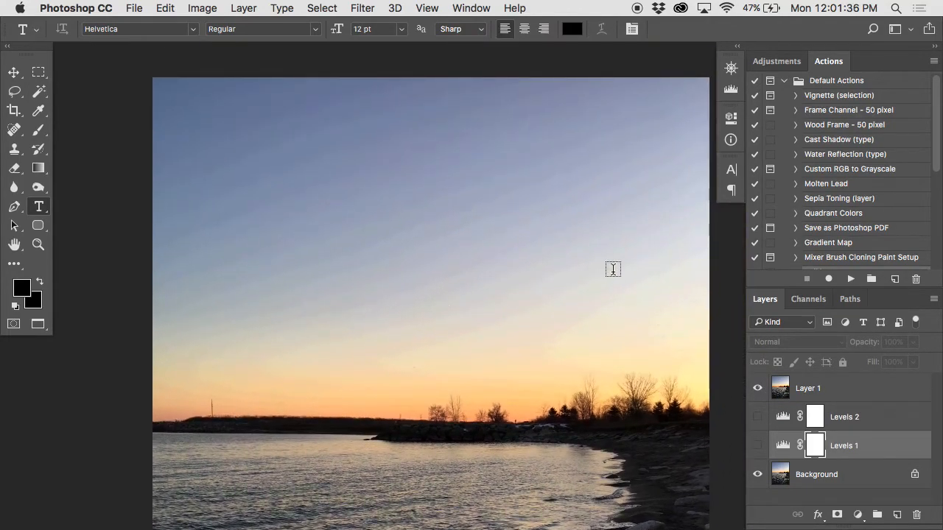